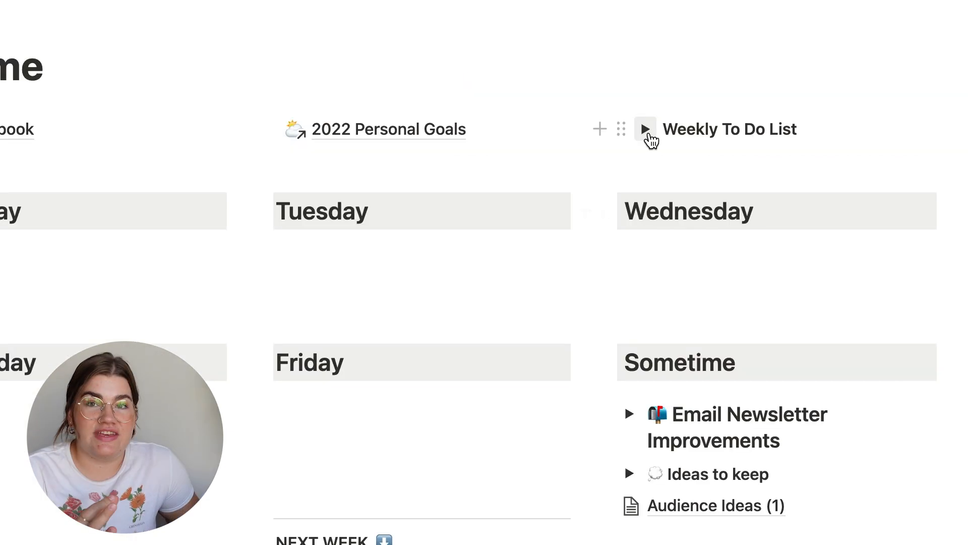
- Expand the Weekly To Do List to view its recurring tasks, and collapse it again
left_click(645, 129)
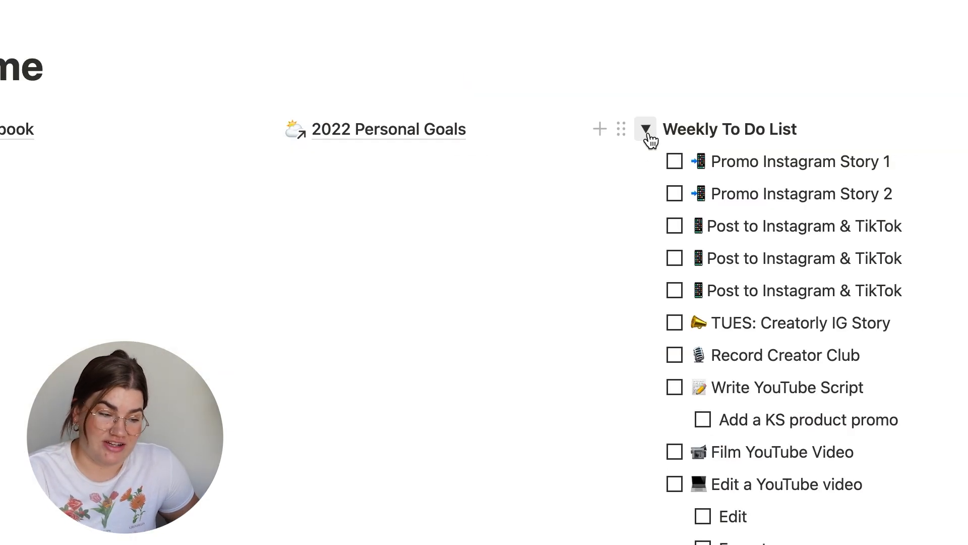
left_click(646, 129)
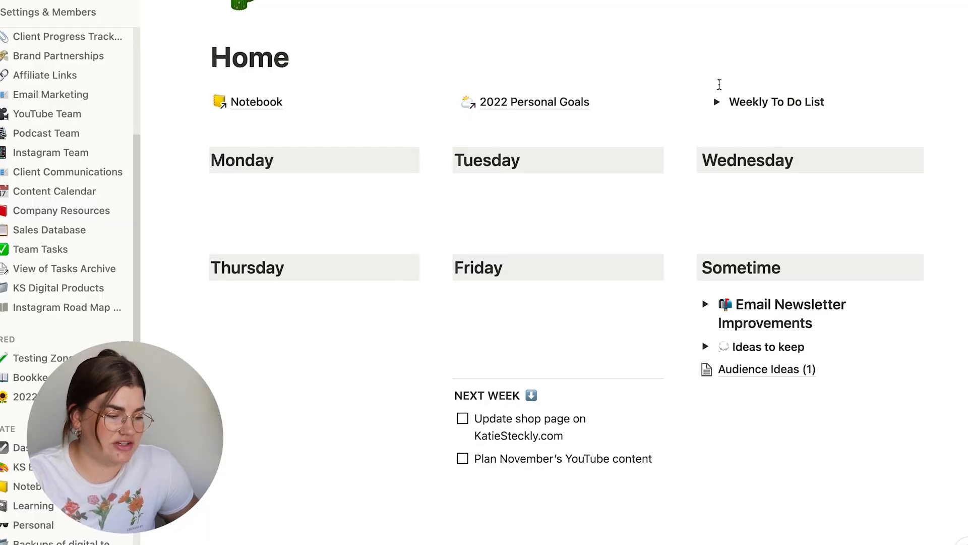
scroll(719, 85, "up", 5)
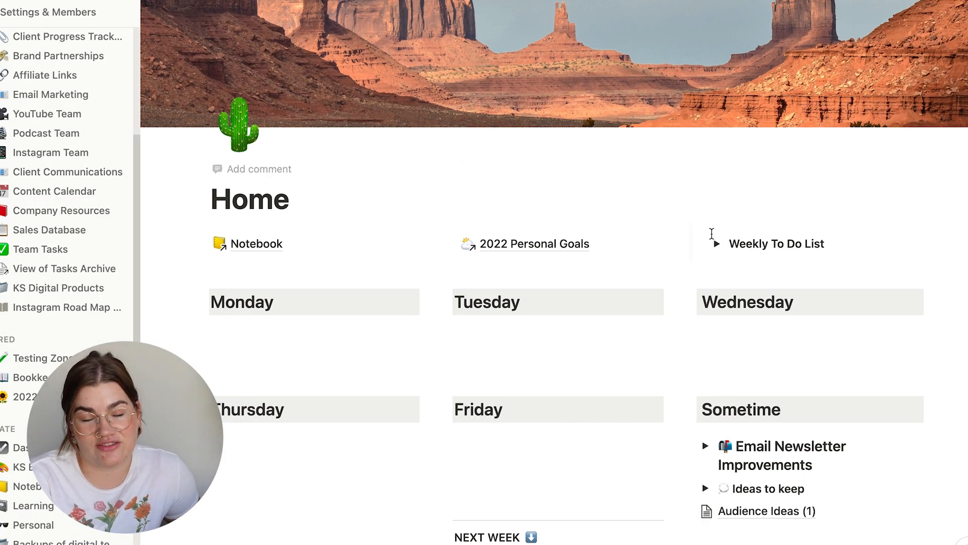
- Copy all tasks from the Weekly To Do List, from Promo Instagram Story 1 to Clean Desktop & Downloads, and collapse the list
left_click(716, 249)
scroll(716, 253, "down", 6)
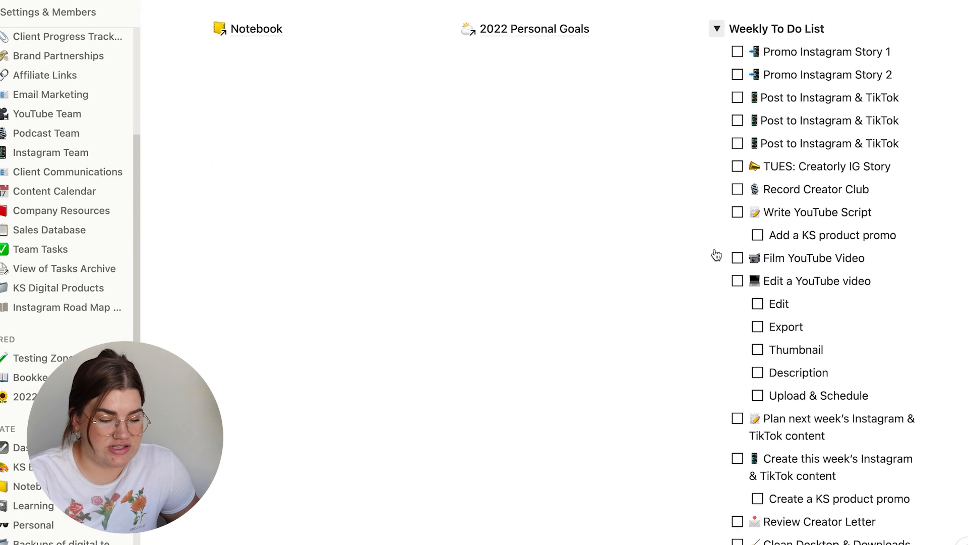
scroll(715, 247, "up", 1)
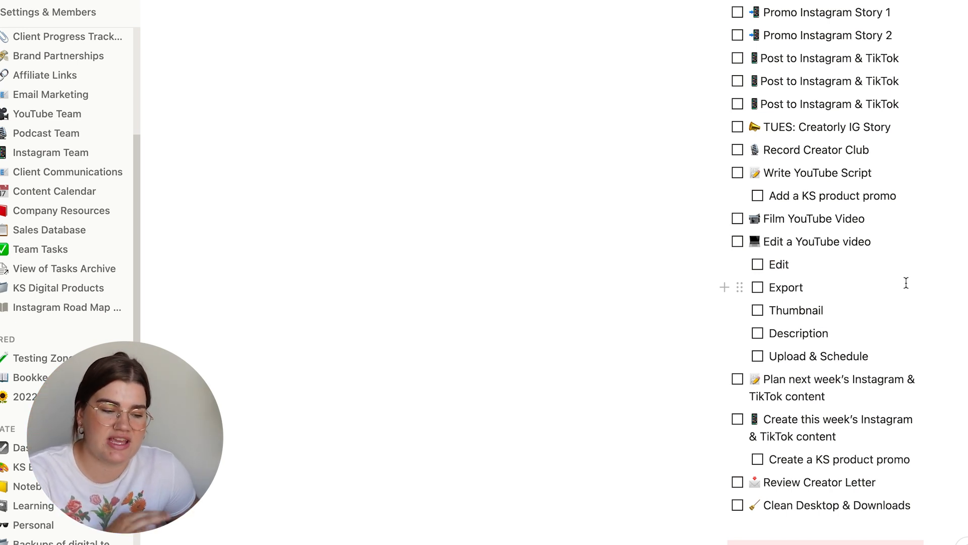
left_click_drag(958, 512, 801, 50)
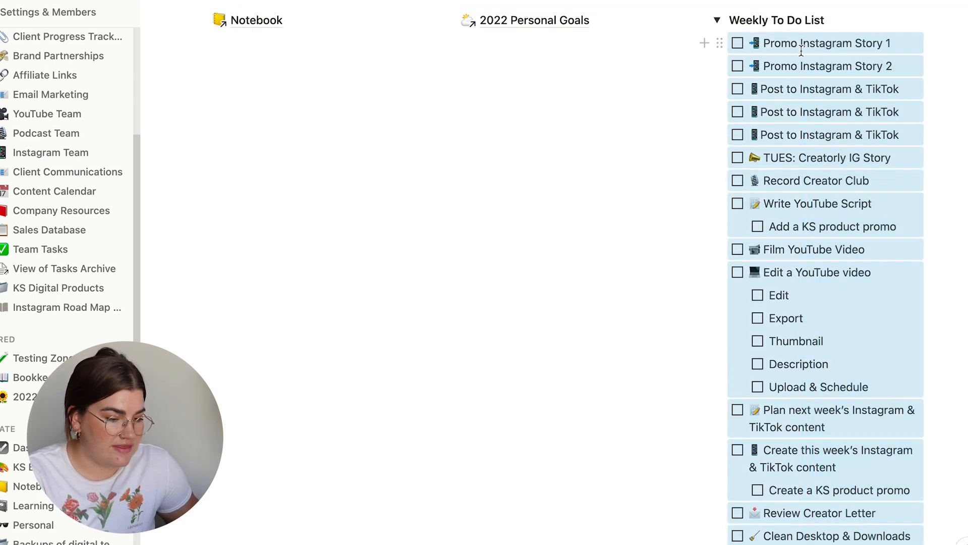
left_click(716, 21)
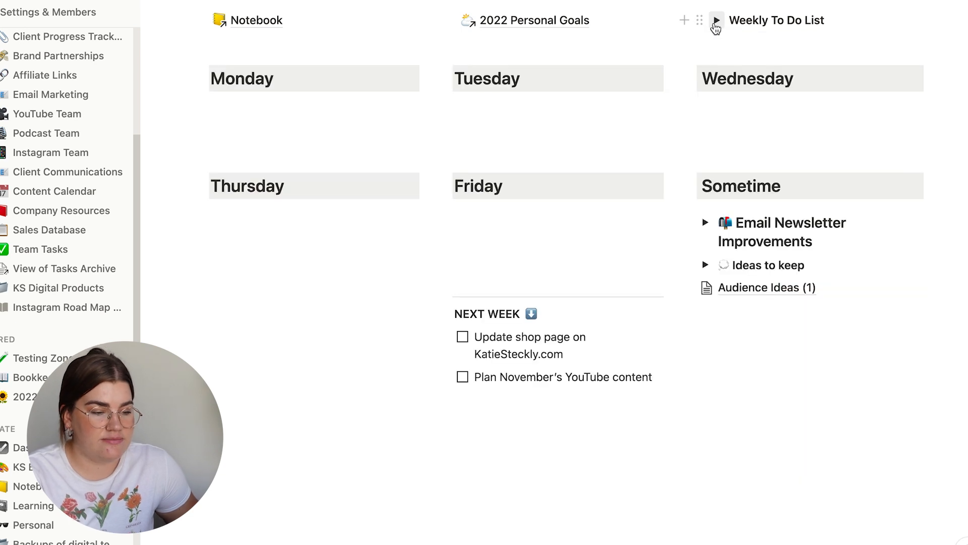
- Paste the copied weekly tasks directly below the Monday heading
left_click(311, 96)
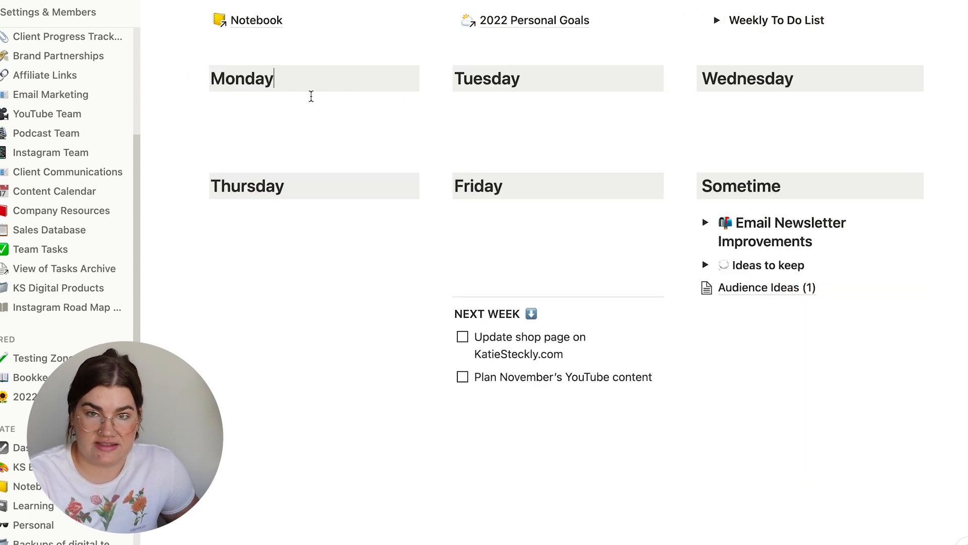
key("Return")
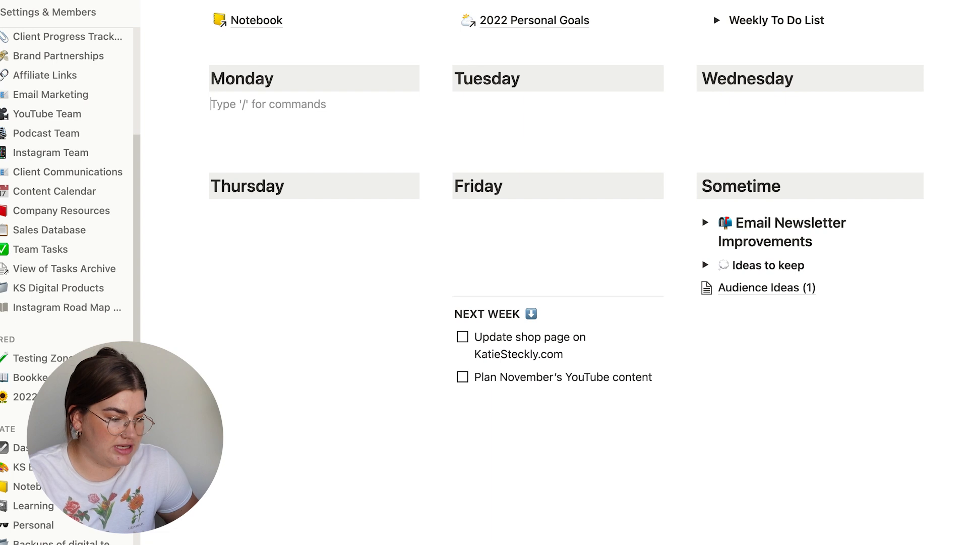
key("super+v")
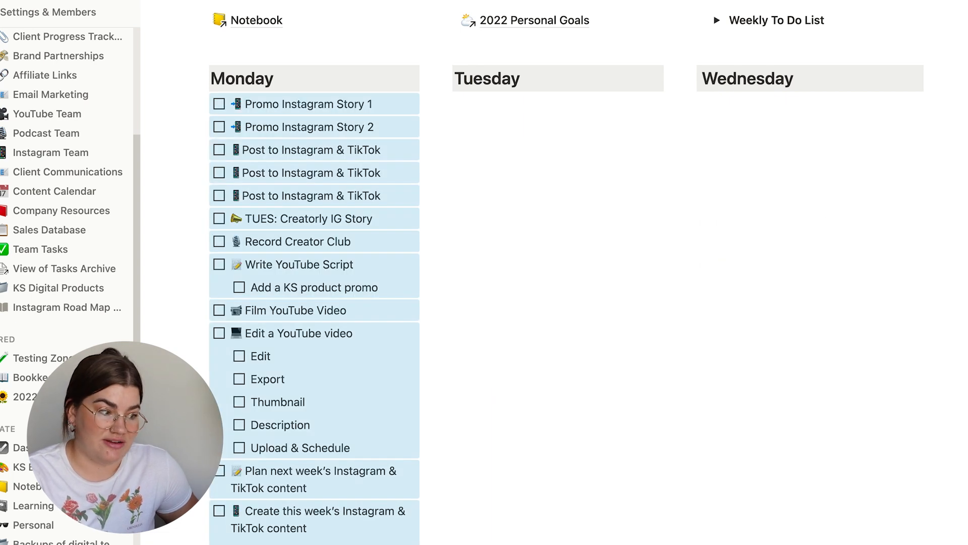
left_click(341, 173)
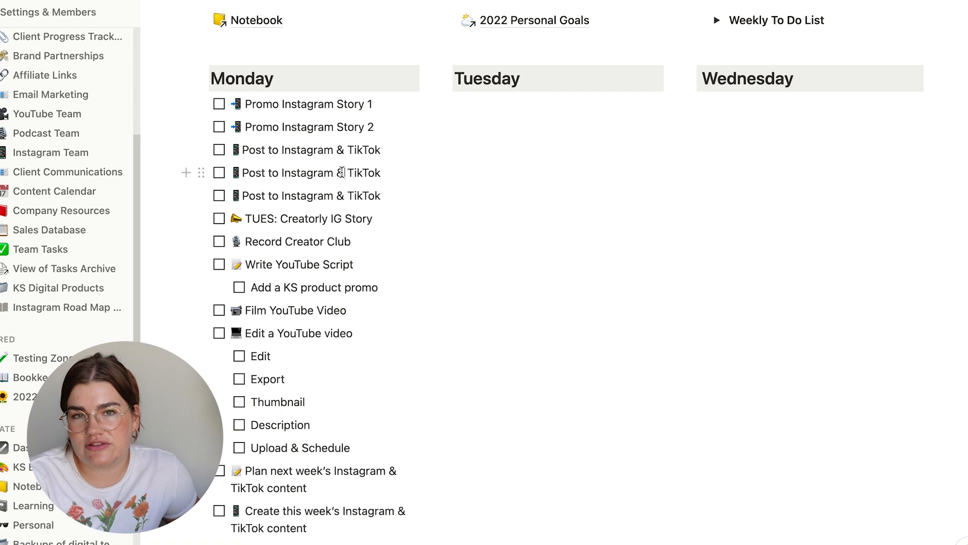
- Move Promo Instagram Story 2 to Wednesday and place a Post to Instagram & TikTok task first under Monday
scroll(341, 172, "down", 1)
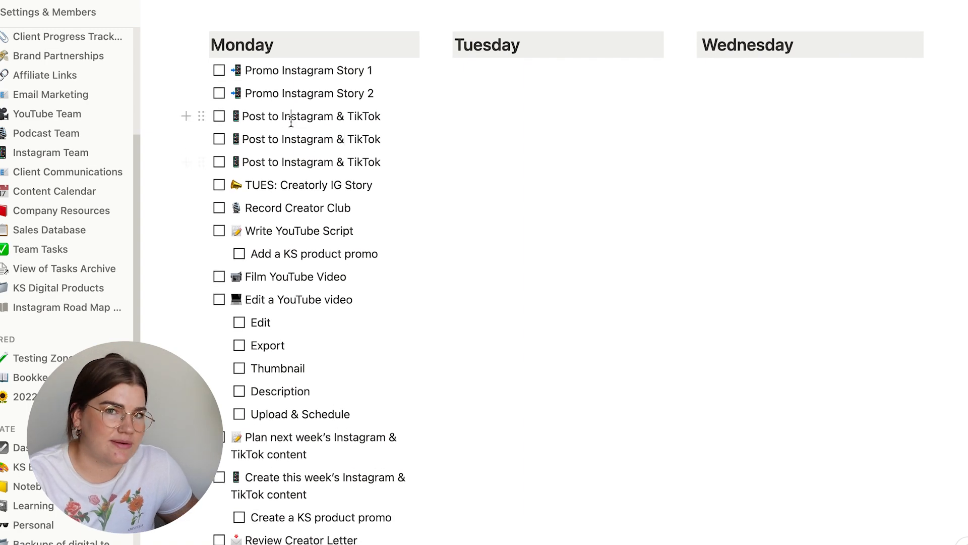
scroll(291, 123, "down", 3)
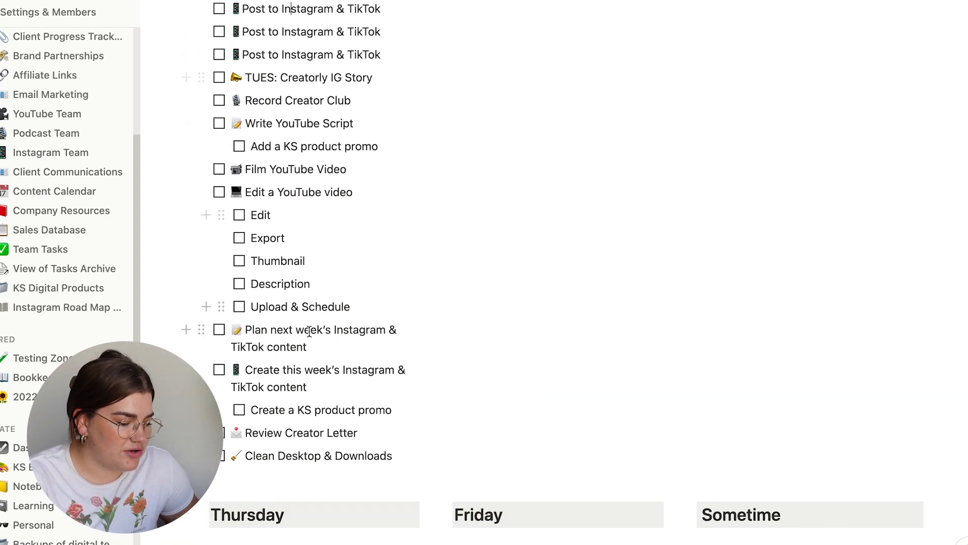
scroll(306, 132, "up", 3)
scroll(309, 331, "up", 1)
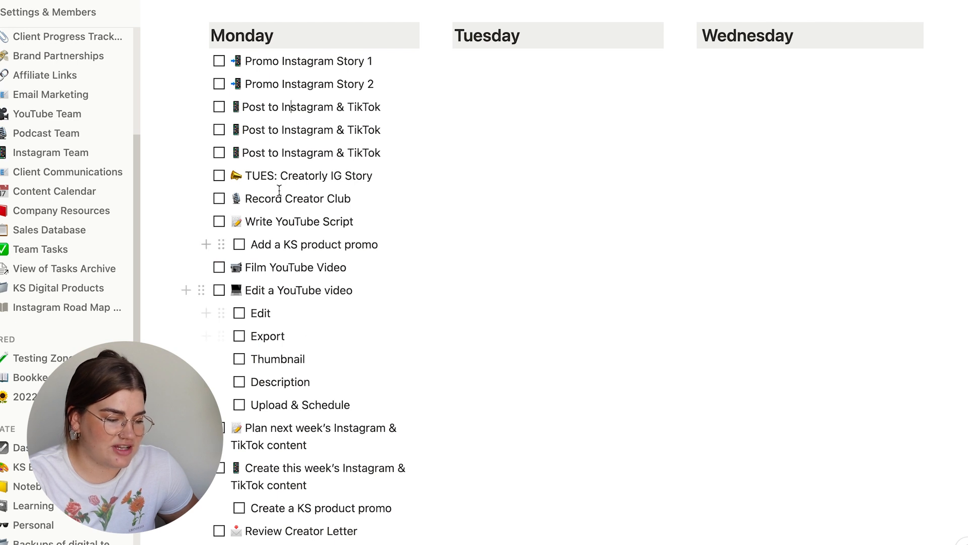
left_click_drag(199, 83, 711, 61)
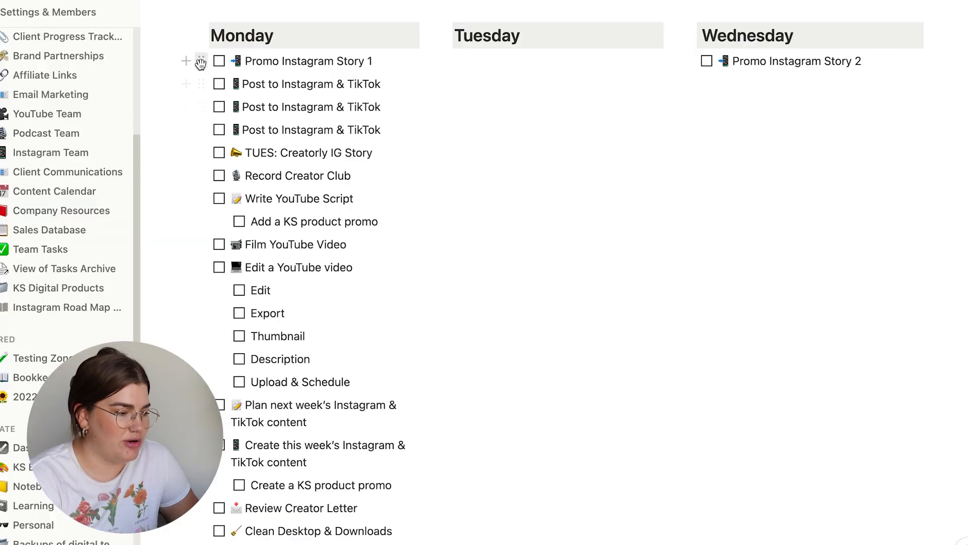
left_click_drag(201, 84, 212, 51)
- Move the other two Post to Instagram & TikTok tasks to Wednesday and Thursday, and TUES: Creatorly IG Story to Tuesday
left_click_drag(201, 105, 696, 61)
scroll(217, 134, "down", 2)
left_click_drag(201, 39, 200, 481)
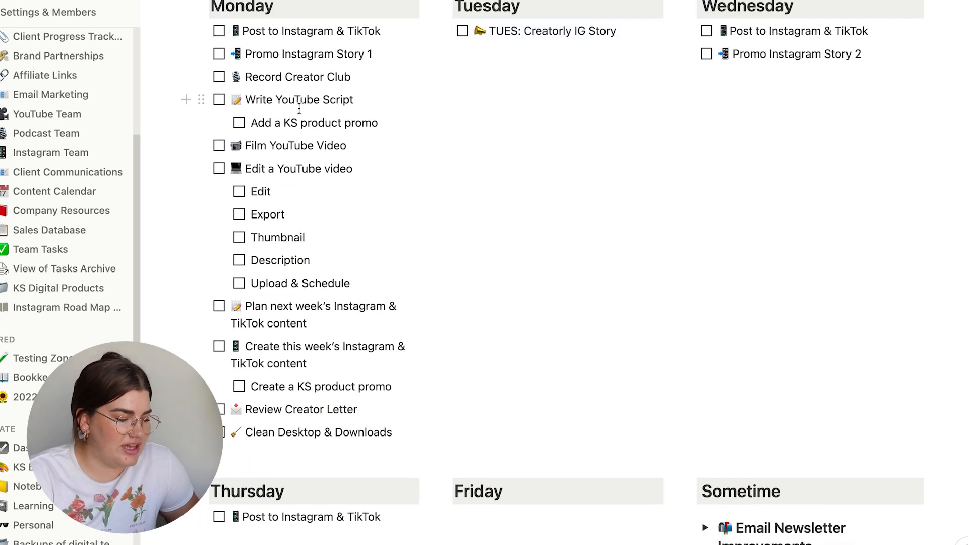
- Delete the Add a KS product promo subtask under Write YouTube Script in Monday's list
scroll(299, 109, "down", 1)
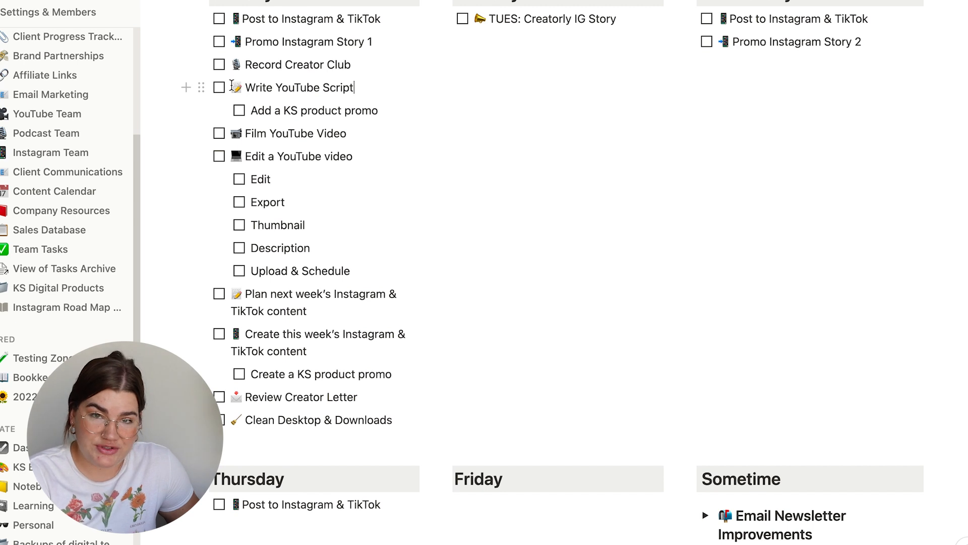
left_click_drag(251, 111, 379, 115)
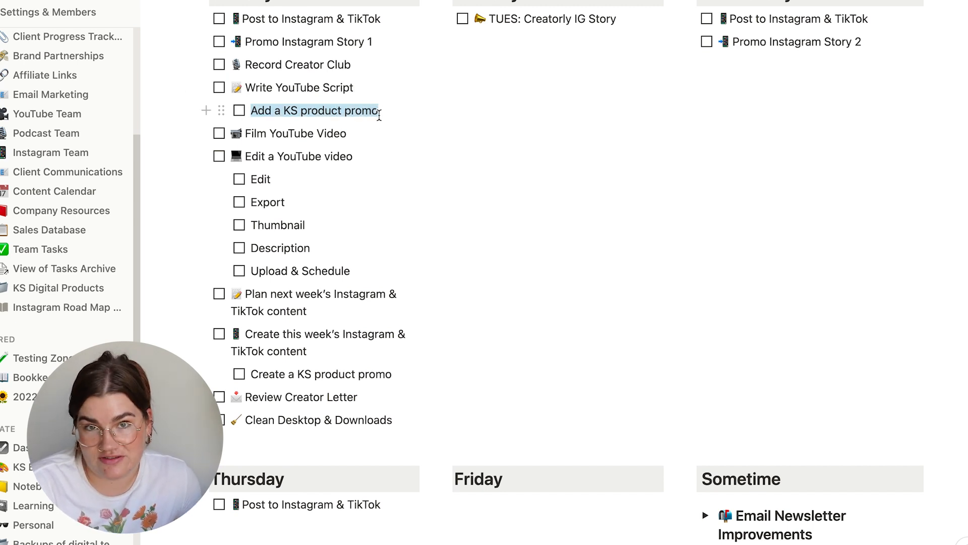
left_click(362, 110)
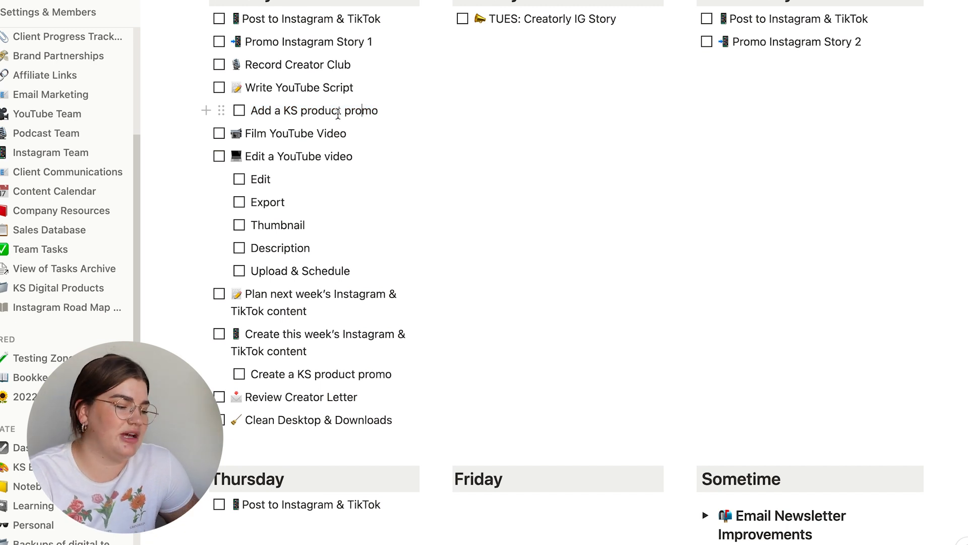
left_click(221, 110)
key("Delete")
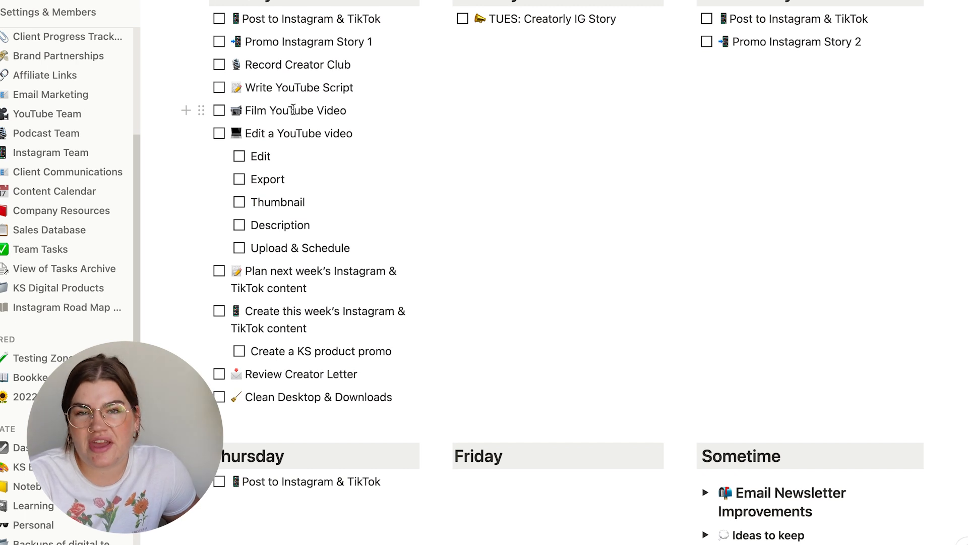
- Review Monday's Film YouTube Video and Edit a YouTube video tasks, including the editing subtasks down to Upload & Schedule
scroll(293, 110, "down", 1)
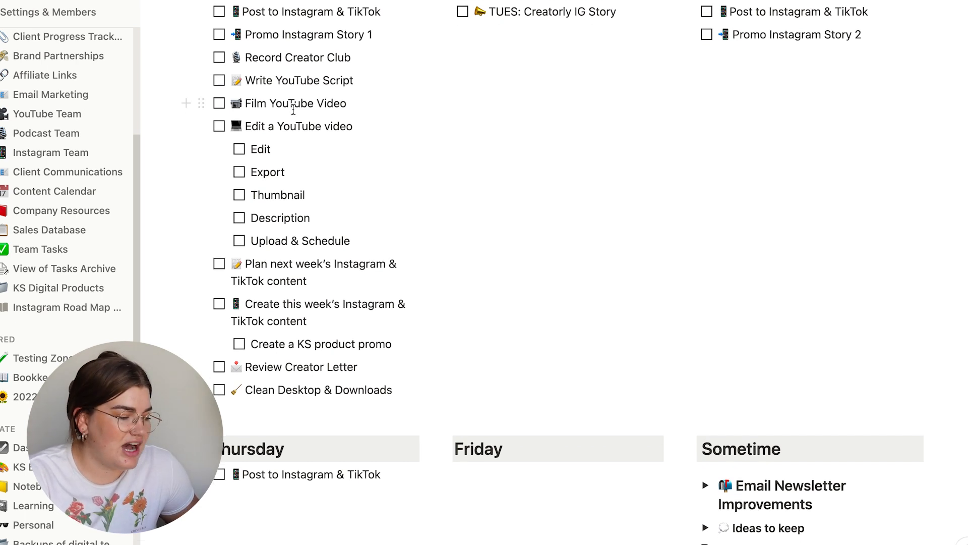
left_click_drag(258, 102, 327, 103)
left_click(285, 127)
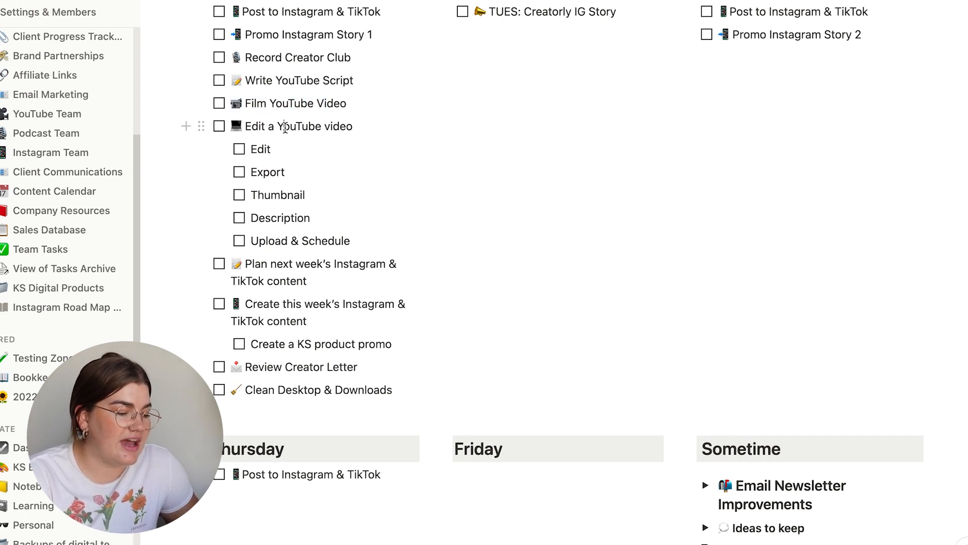
left_click_drag(234, 126, 342, 126)
left_click(309, 126)
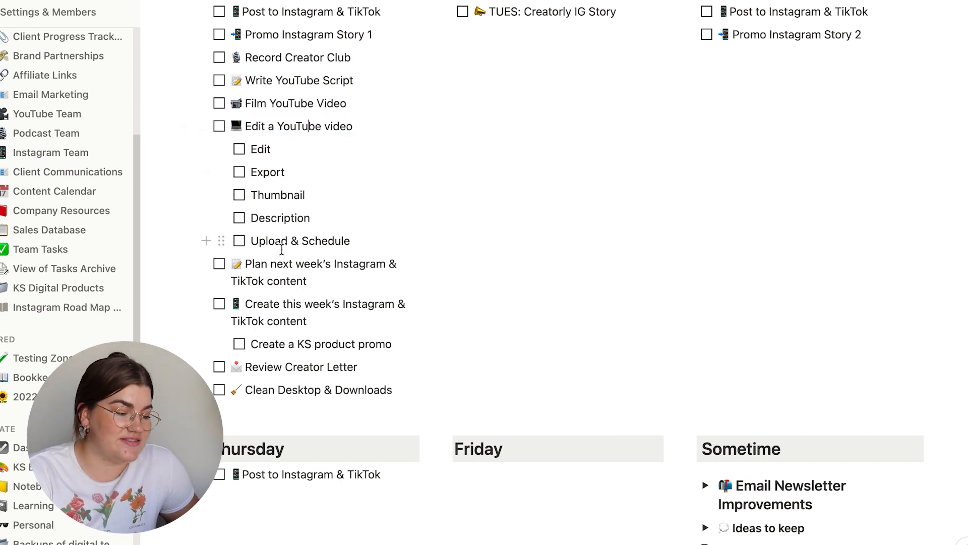
left_click(266, 143)
left_click(263, 175)
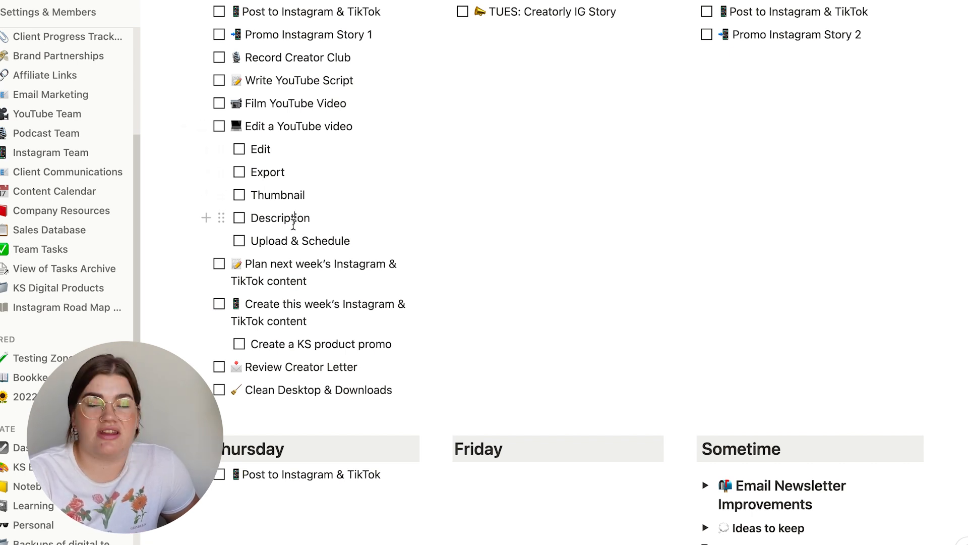
left_click(261, 244)
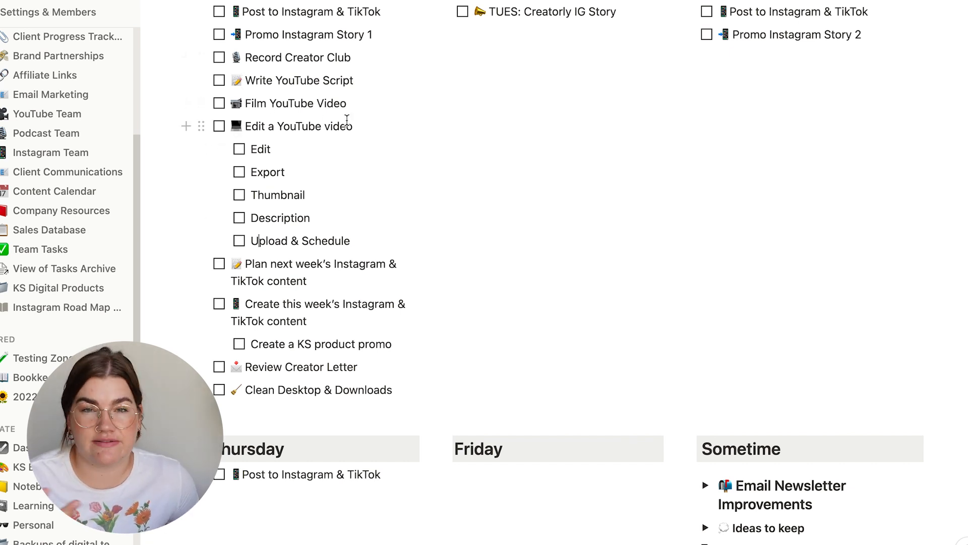
- Delete Monday's tasks for planning and creating Instagram & TikTok content, and move Review Creator Letter and Clean Desktop & Downloads to Friday
scroll(347, 121, "down", 1)
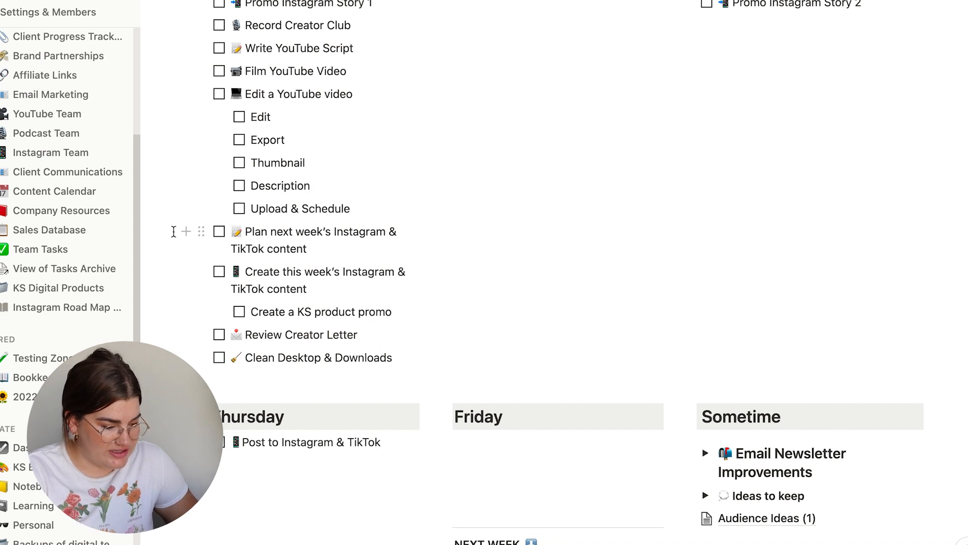
left_click_drag(156, 230, 343, 276)
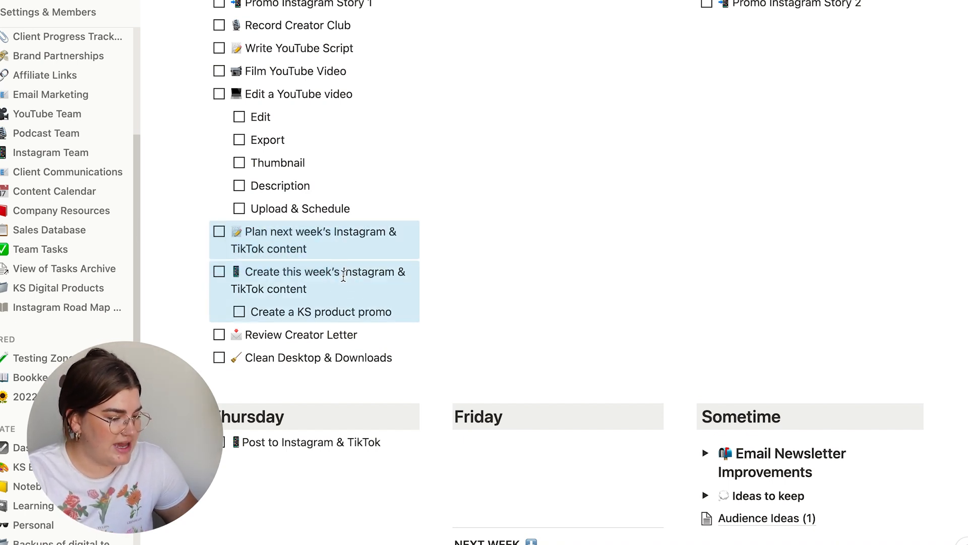
key("BackSpace")
scroll(342, 255, "down", 3)
left_click_drag(155, 153, 444, 252)
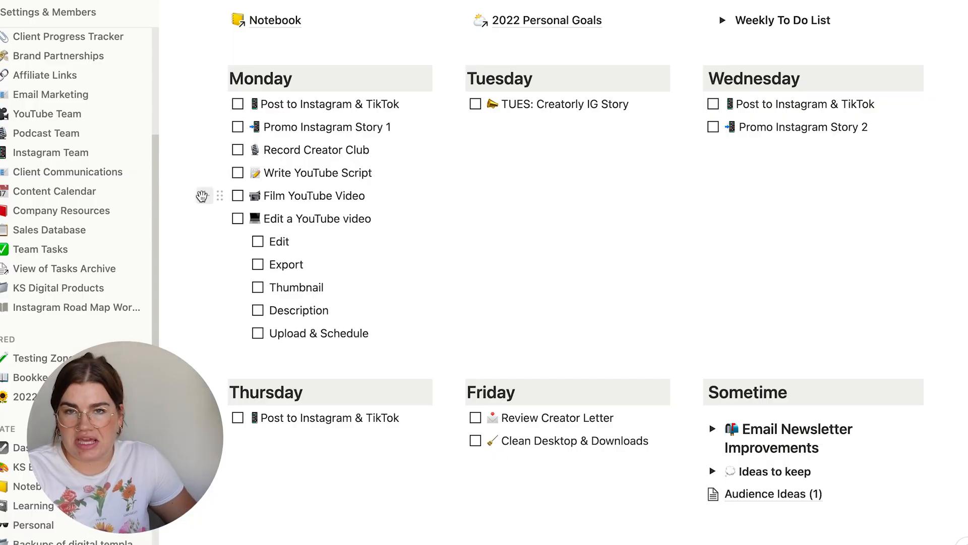
- Copy Monday's YouTube script, film and edit tasks with their subtasks to Tuesday below TUES: Creatorly IG Story, leaving no empty to-do
left_click_drag(177, 174, 326, 300)
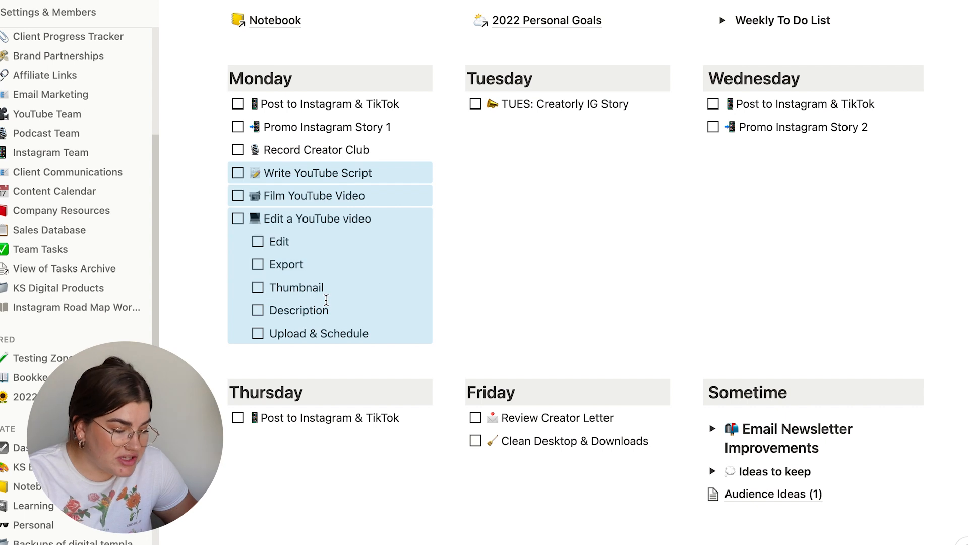
key("ctrl+c")
left_click(523, 158)
key("Return")
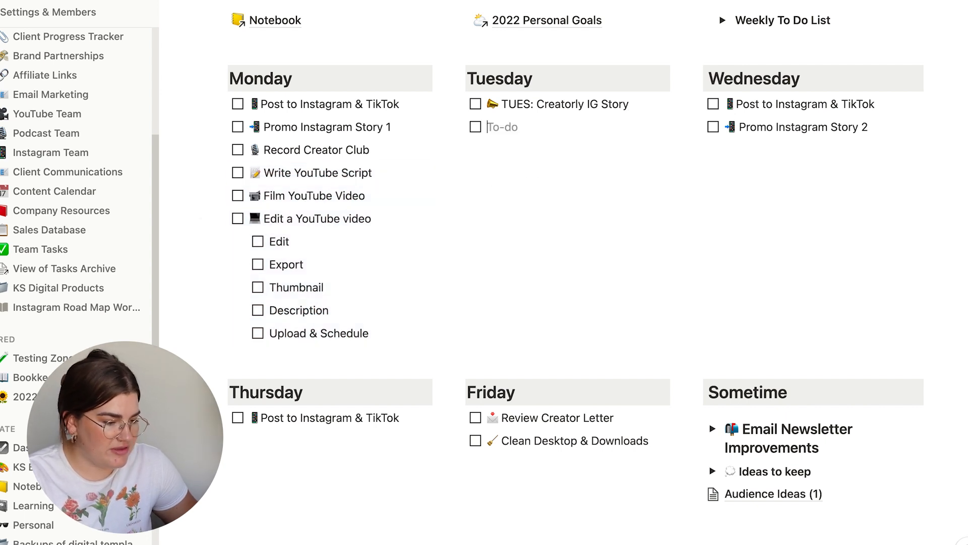
key("ctrl+v")
left_click(503, 127)
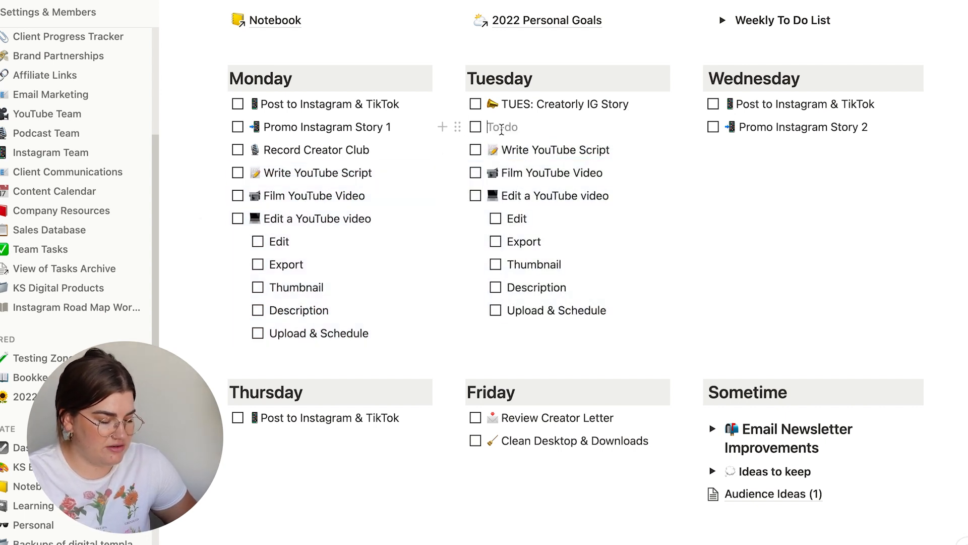
key("BackSpace")
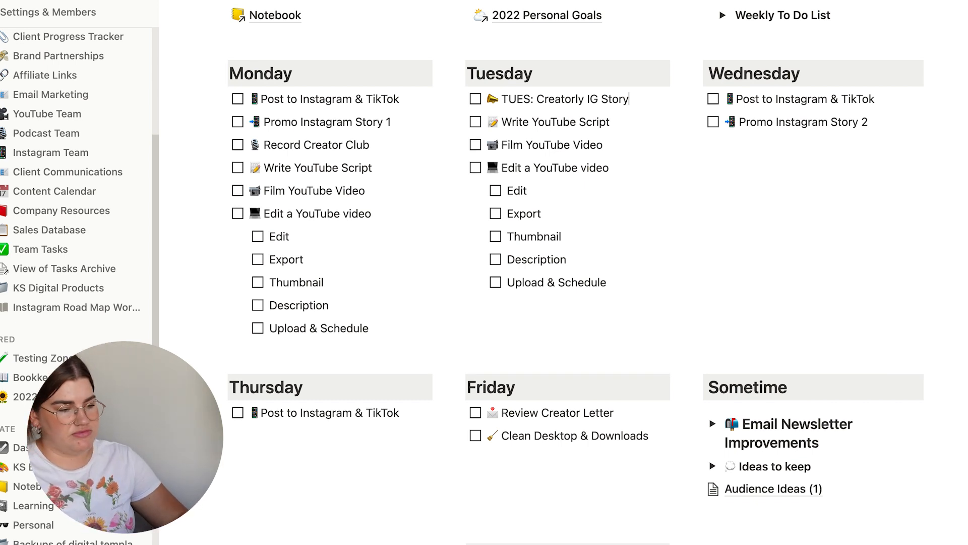
- Add a bold to-do "Meeting with Brand Partner" to Tuesday, directly below TUES: Creatorly IG Story
scroll(573, 43, "down", 1)
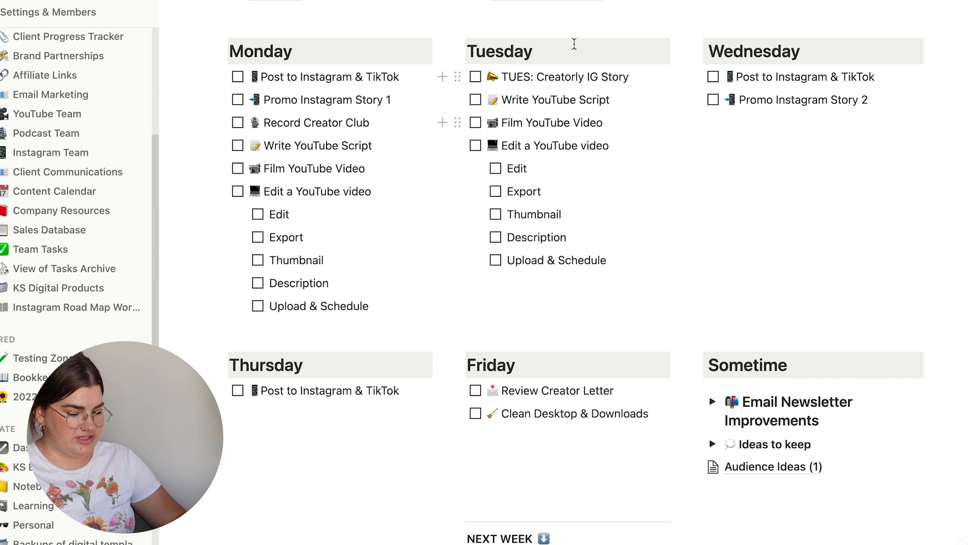
left_click(631, 77)
key("Return")
type("Meeting with Brand Partner")
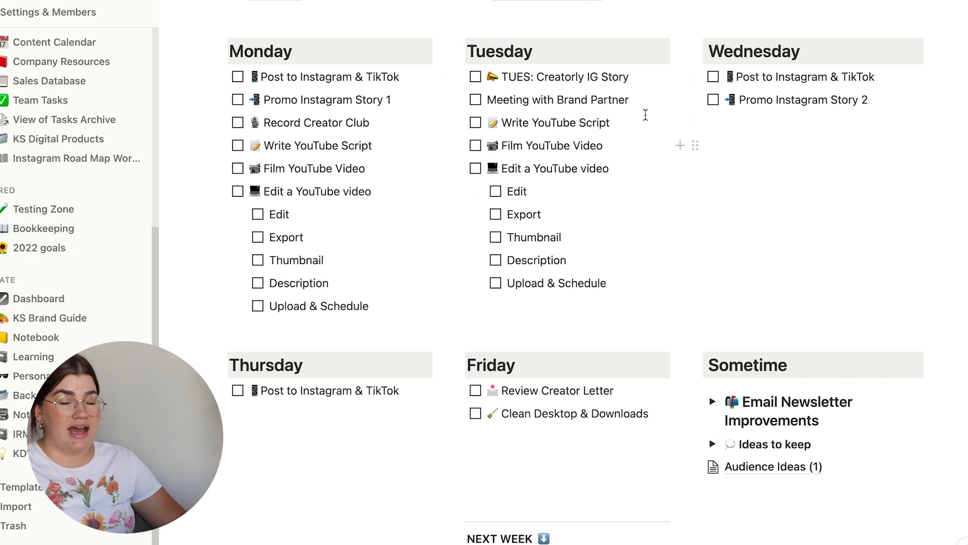
left_click_drag(631, 101, 485, 99)
key("ctrl+b")
left_click(562, 146)
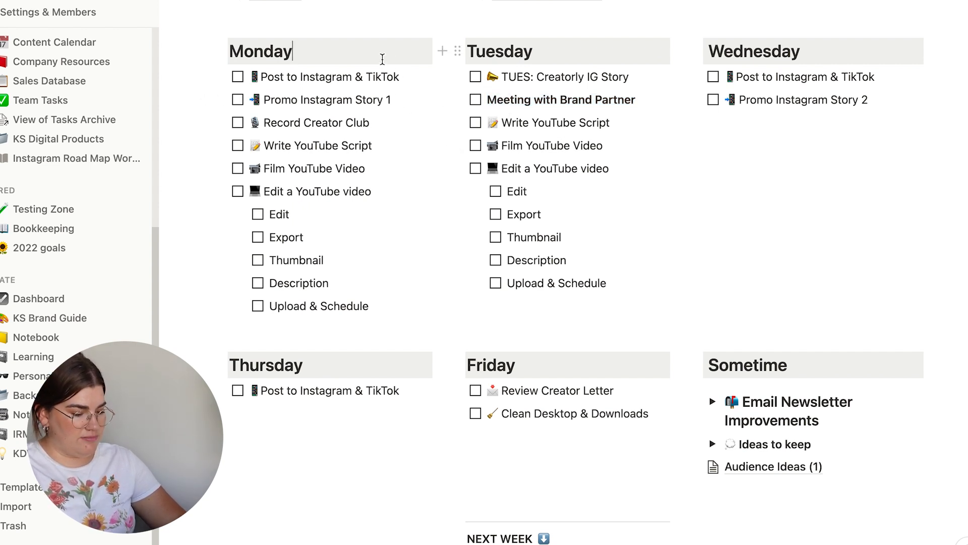
- Add two bold to-dos to Monday: "Creatorly Team Meeting" as the first item and a one-on-one meeting with a named person as the last
key("Return")
type("/todo")
key("Return")
type("Creatorly Team Meeting")
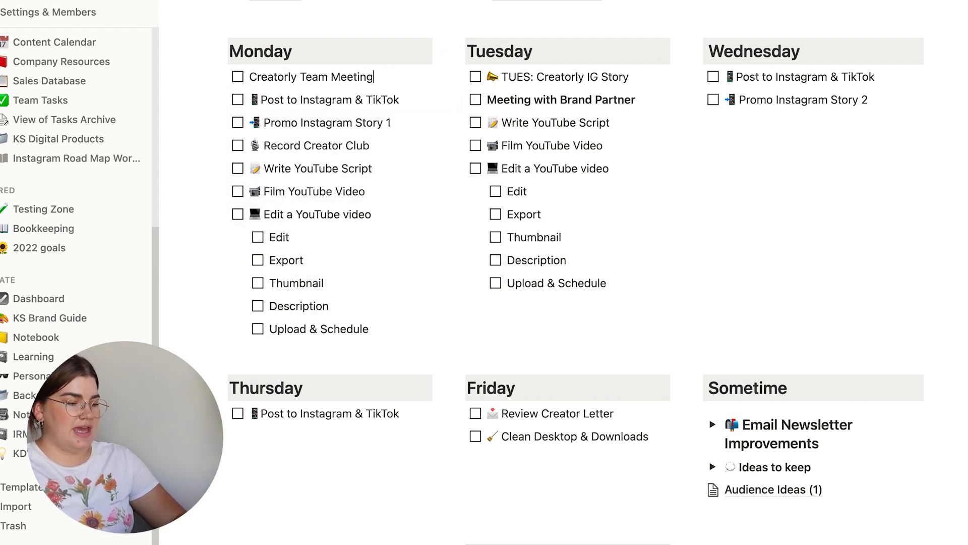
key("Return")
type("Meeting with Shelby")
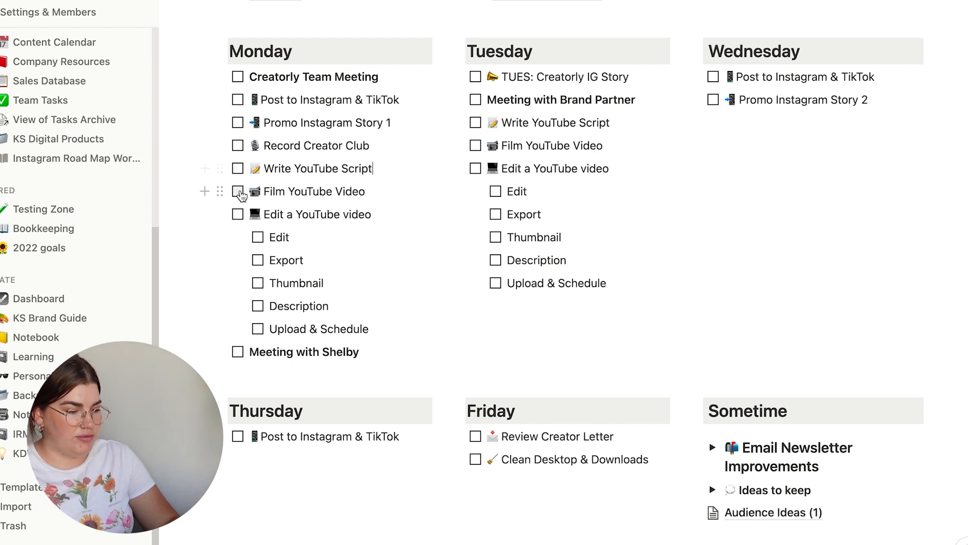
- Move Monday's Film YouTube Video to Tuesday below Meeting with Brand Partner, and Edit a YouTube video with its subtasks to the end of Wednesday
left_click_drag(220, 191, 482, 116)
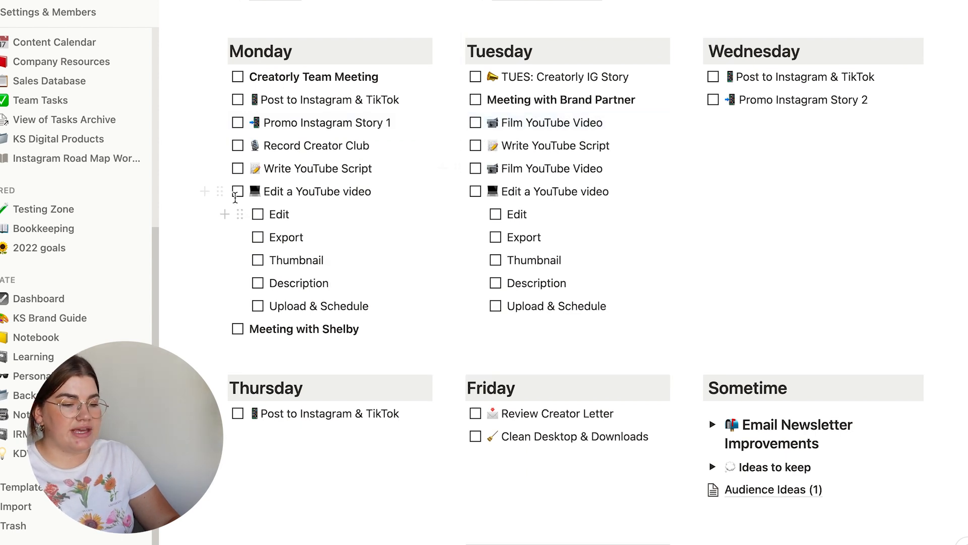
left_click_drag(220, 191, 713, 112)
left_click(782, 148)
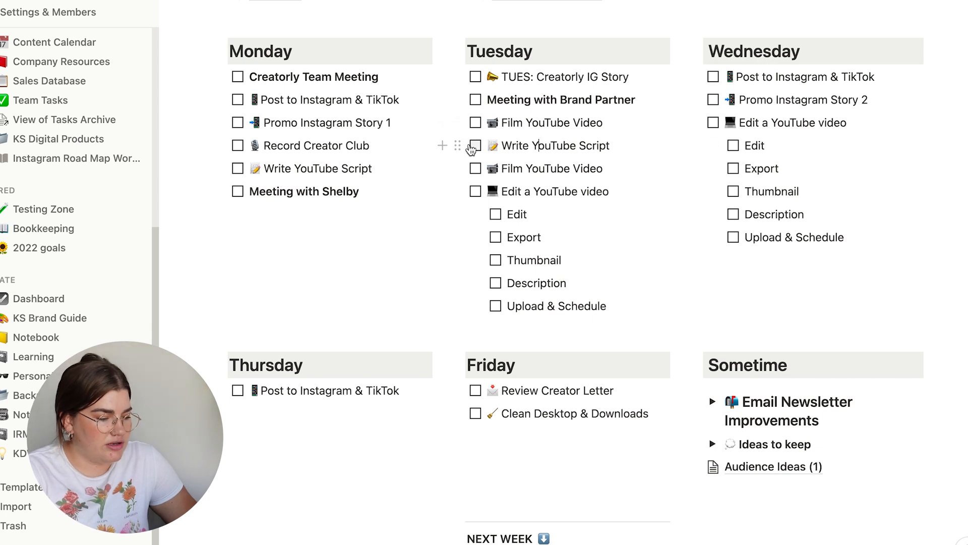
- Move Tuesday's Write YouTube Script to Monday below the existing script task, and one Film YouTube Video to Wednesday above Edit a YouTube video
left_click_drag(457, 145, 237, 182)
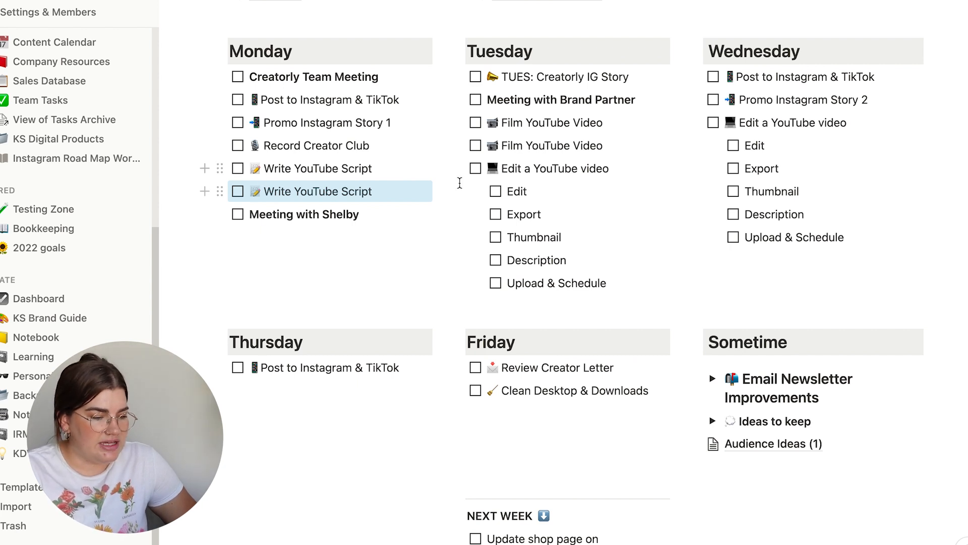
scroll(474, 174, "down", 2)
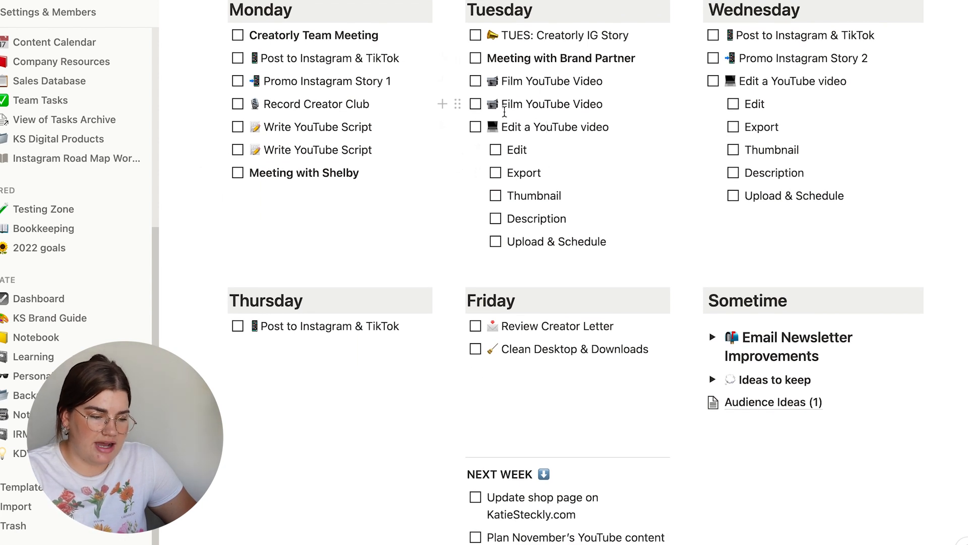
left_click_drag(457, 104, 722, 62)
scroll(520, 101, "down", 1)
left_click(552, 57)
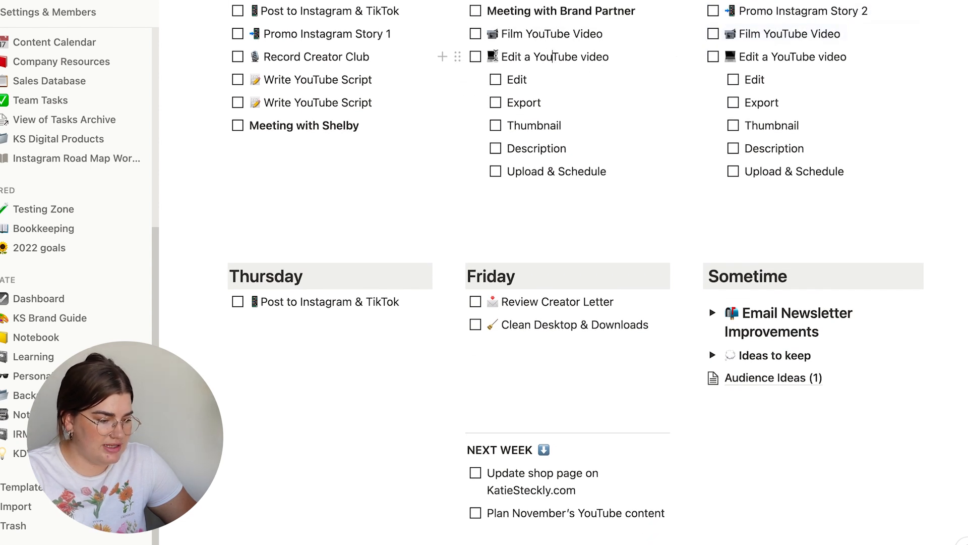
- Move Tuesday's Edit a YouTube video with its subtasks to Thursday, below Post to Instagram & TikTok
left_click_drag(458, 56, 238, 312)
left_click(332, 325)
scroll(332, 330, "up", 2)
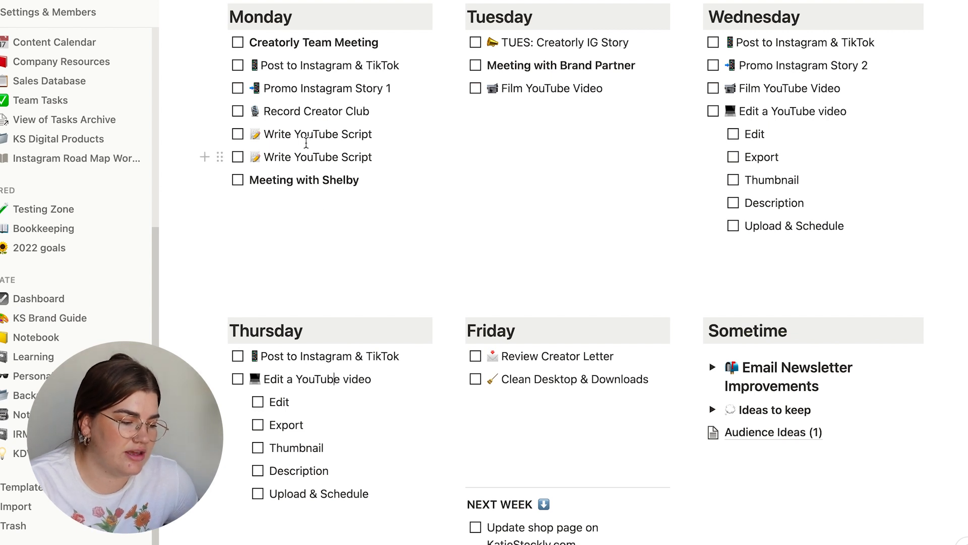
- Review Monday's script tasks, the rest of the week's distribution and the to-dos waiting under NEXT WEEK
left_click_drag(293, 136, 372, 139)
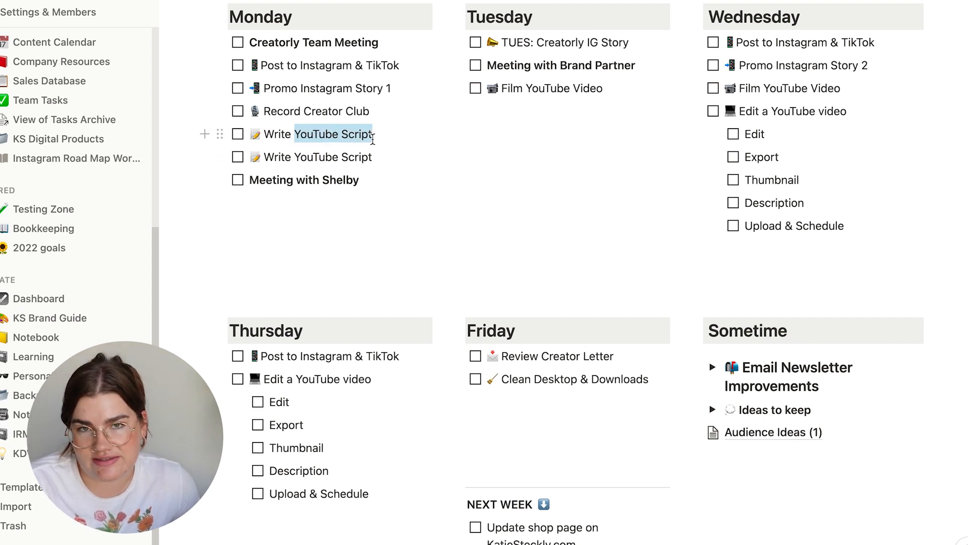
left_click(372, 139)
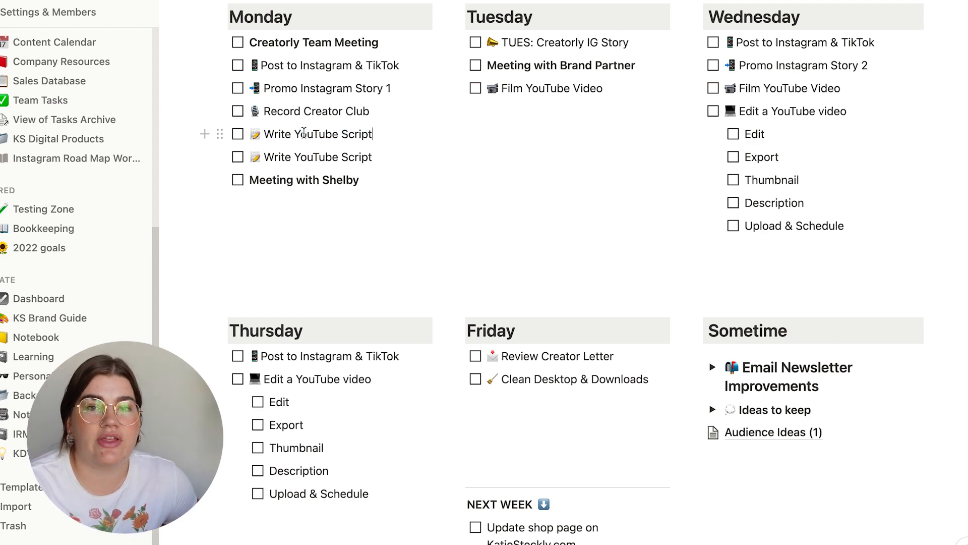
scroll(304, 132, "down", 2)
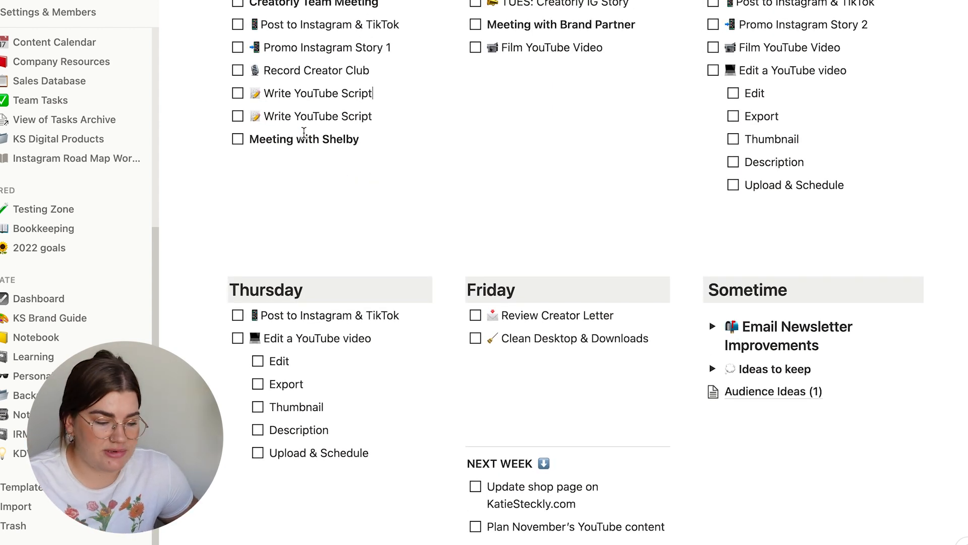
scroll(304, 132, "down", 6)
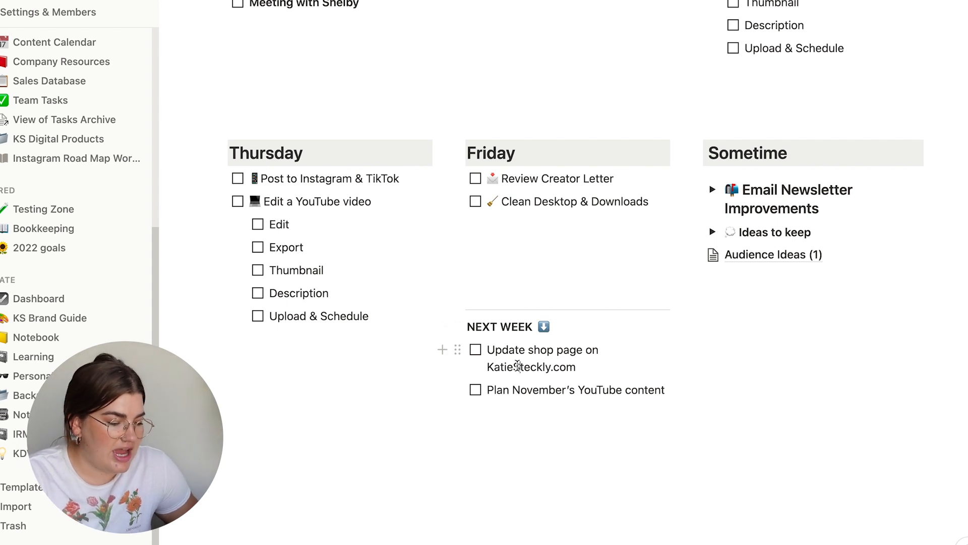
scroll(518, 365, "up", 1)
scroll(464, 378, "up", 5)
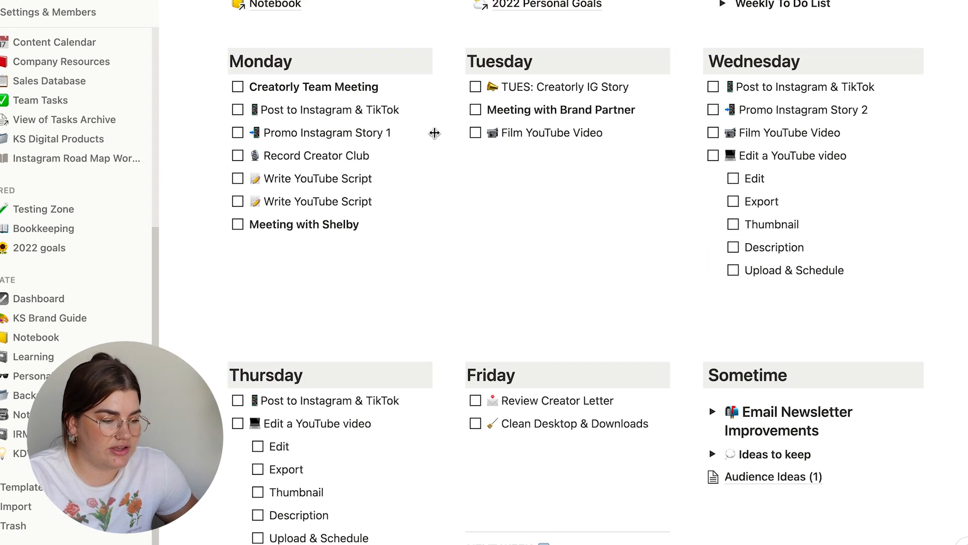
scroll(313, 168, "down", 1)
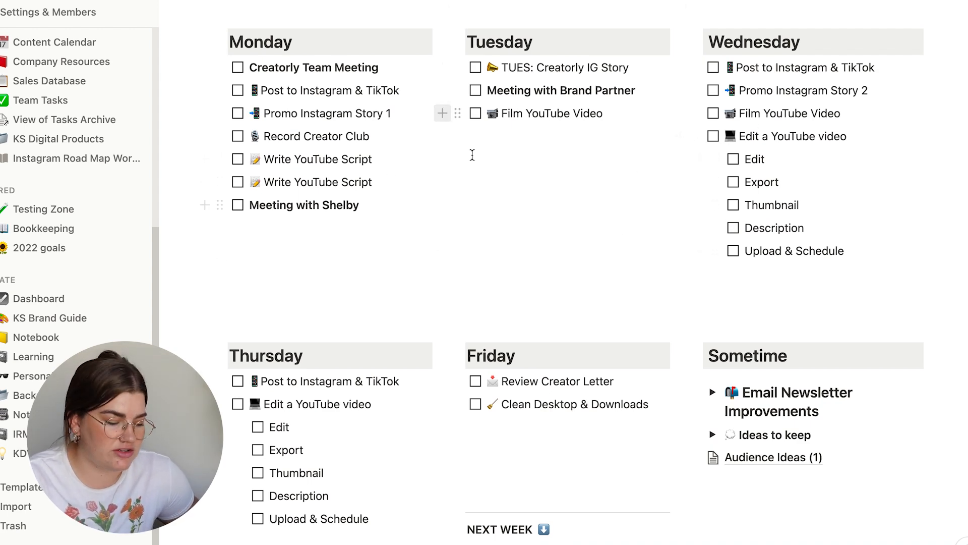
- Move the NEXT WEEK to-dos: Update shop page on KatieSteckly.com to the end of Tuesday and Plan November's YouTube content to the end of Friday
scroll(495, 197, "down", 1)
scroll(494, 197, "down", 3)
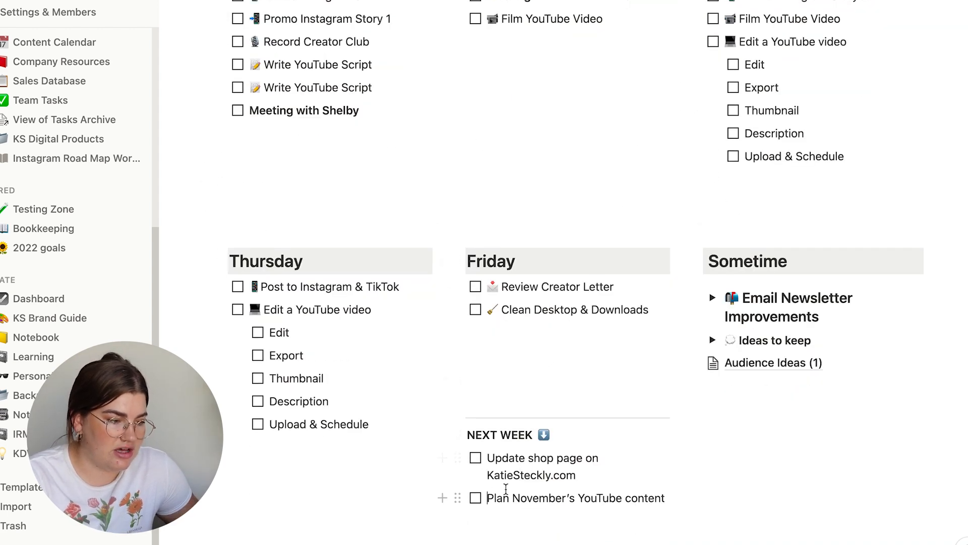
left_click_drag(458, 457, 475, 51)
scroll(546, 122, "up", 2)
scroll(531, 494, "down", 2)
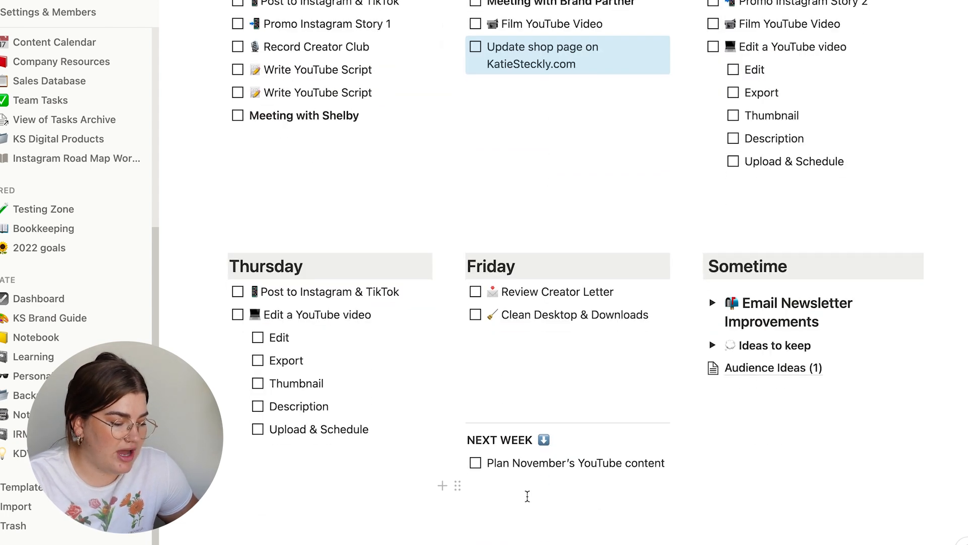
left_click(531, 494)
left_click_drag(457, 461, 481, 329)
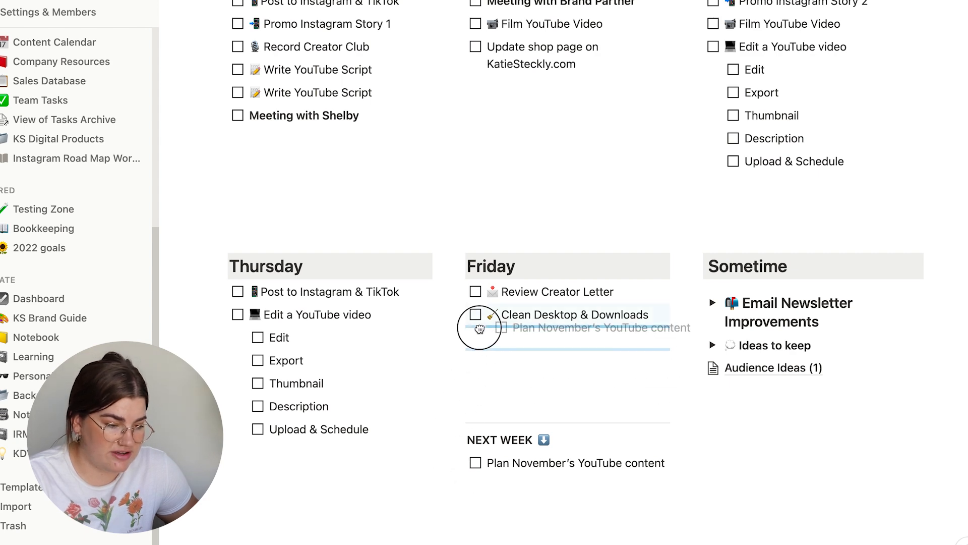
left_click_drag(481, 329, 481, 329)
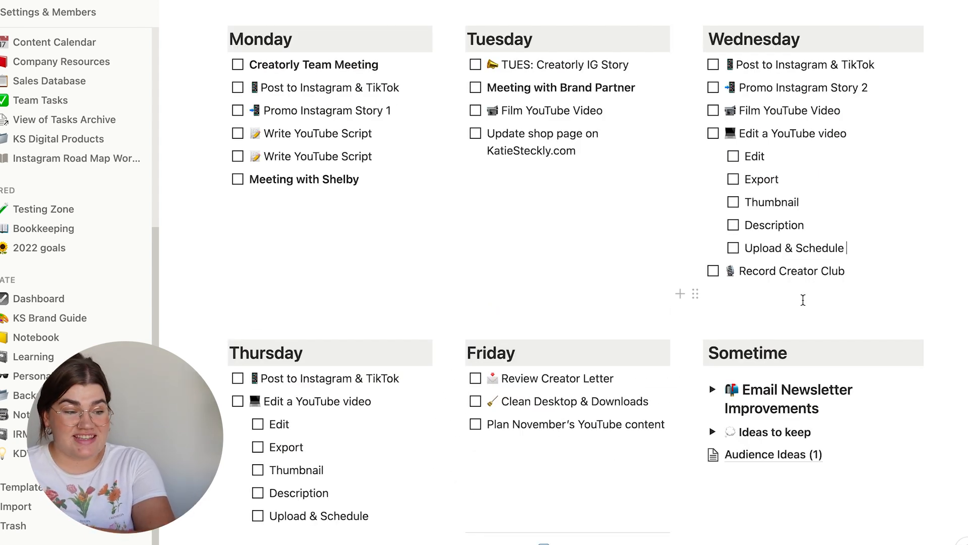